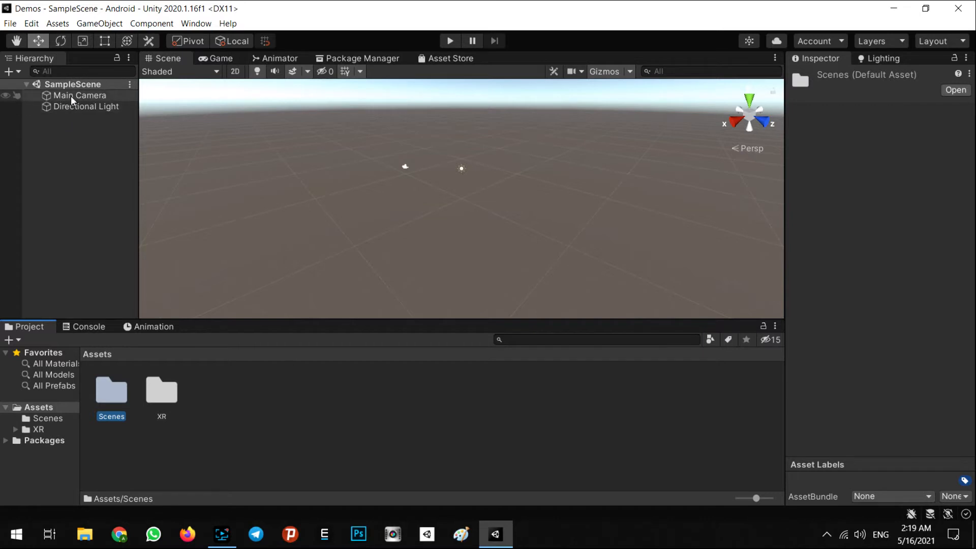
Step: Replace the scene's Main Camera with an AR Session Origin and inspect it and its AR Camera child
left_click(71, 96)
key("Delete")
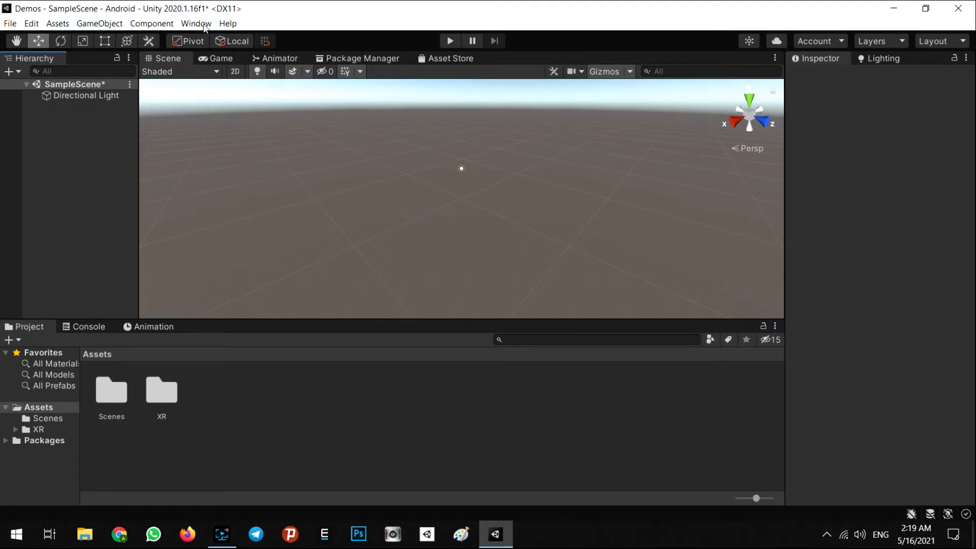
left_click(99, 26)
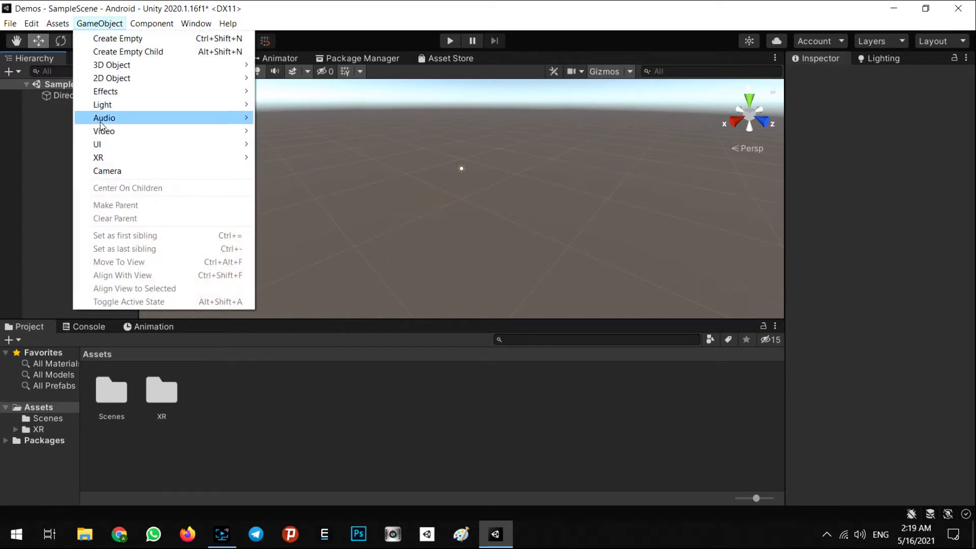
mouse_move(99, 162)
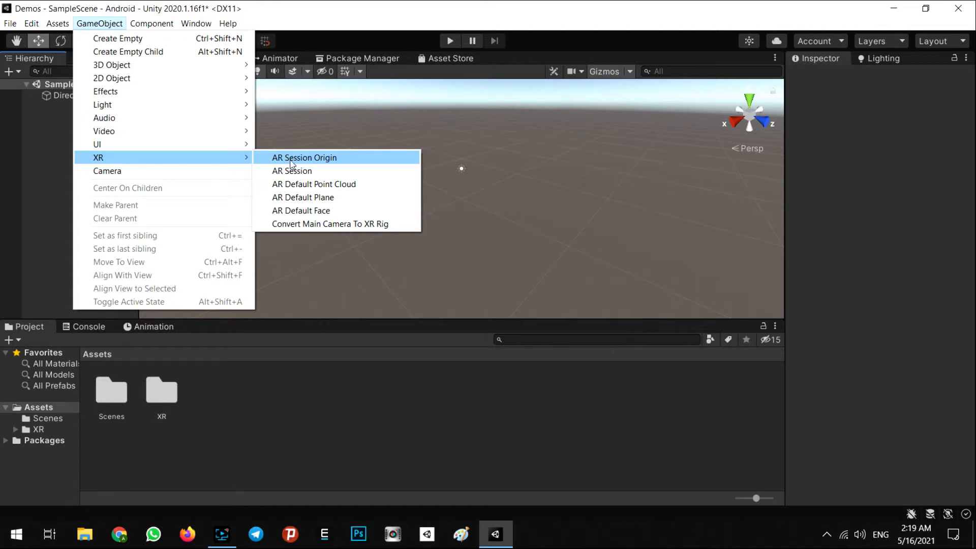
left_click(316, 158)
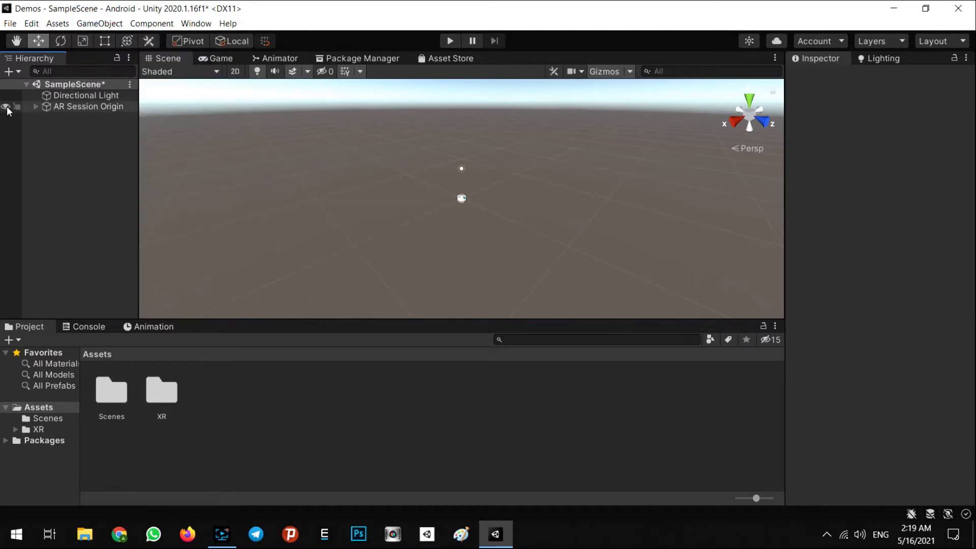
left_click(37, 106)
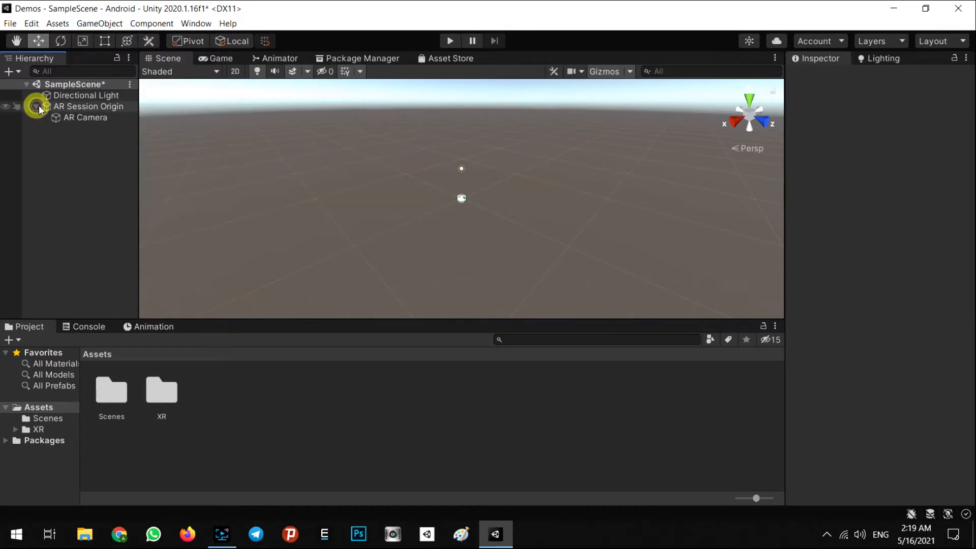
left_click(84, 117)
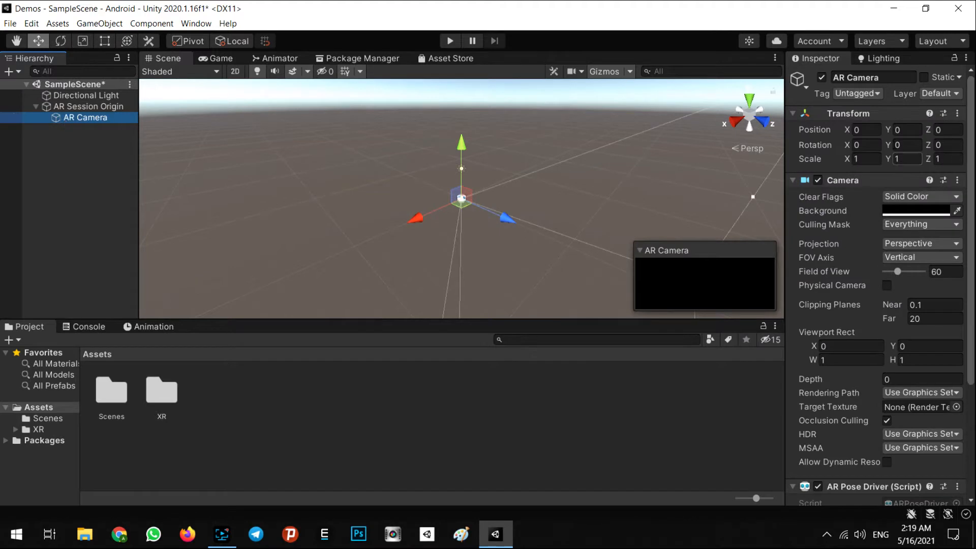
left_click(71, 106)
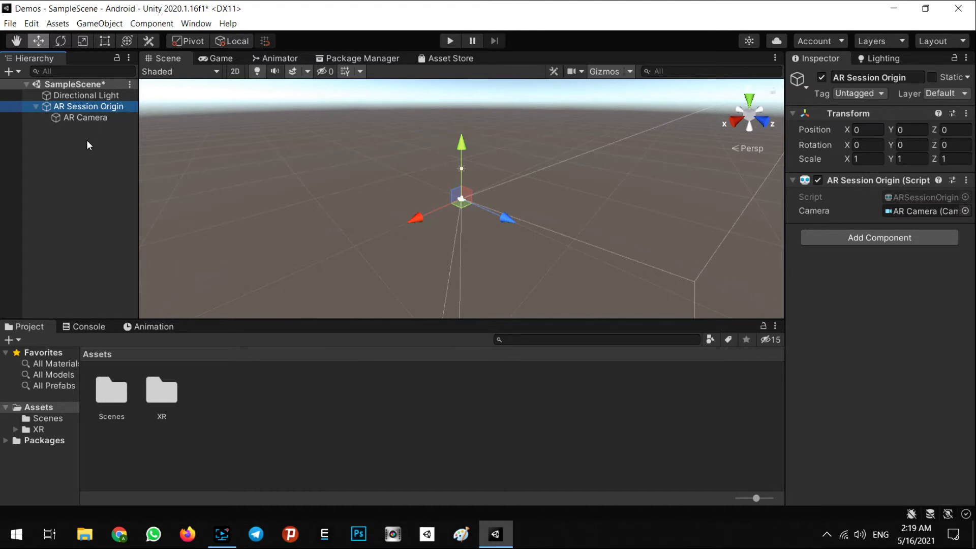
left_click(81, 164)
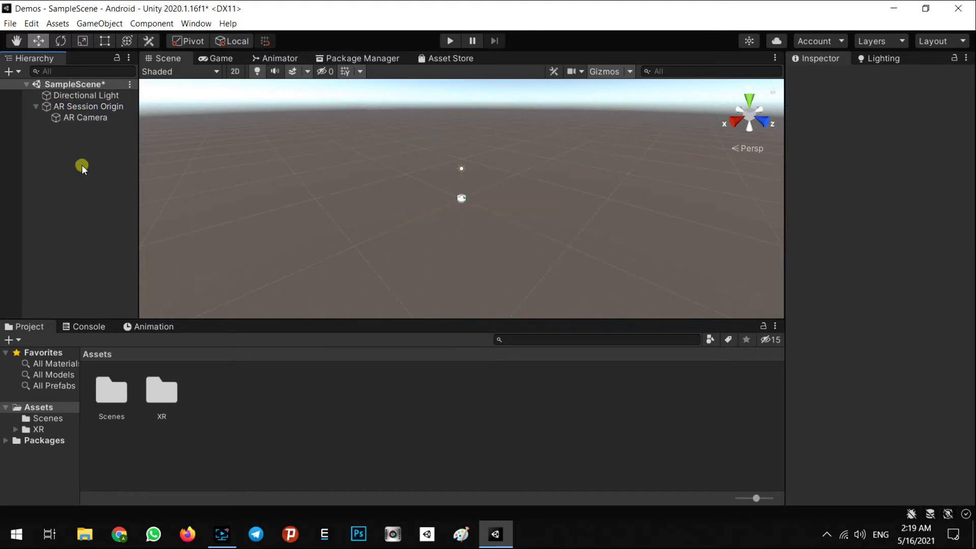
Step: Add an AR Session object to the scene and inspect its components
left_click(108, 24)
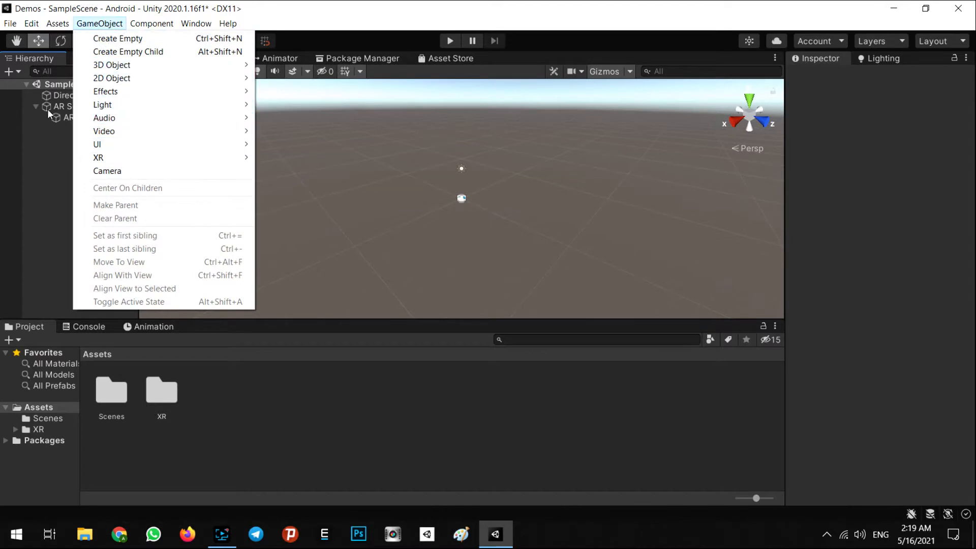
mouse_move(104, 160)
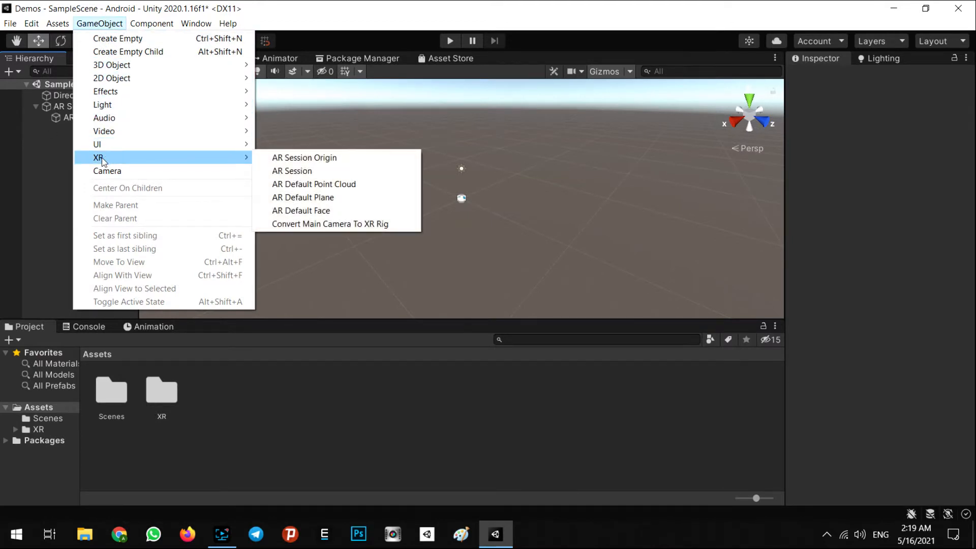
left_click(294, 174)
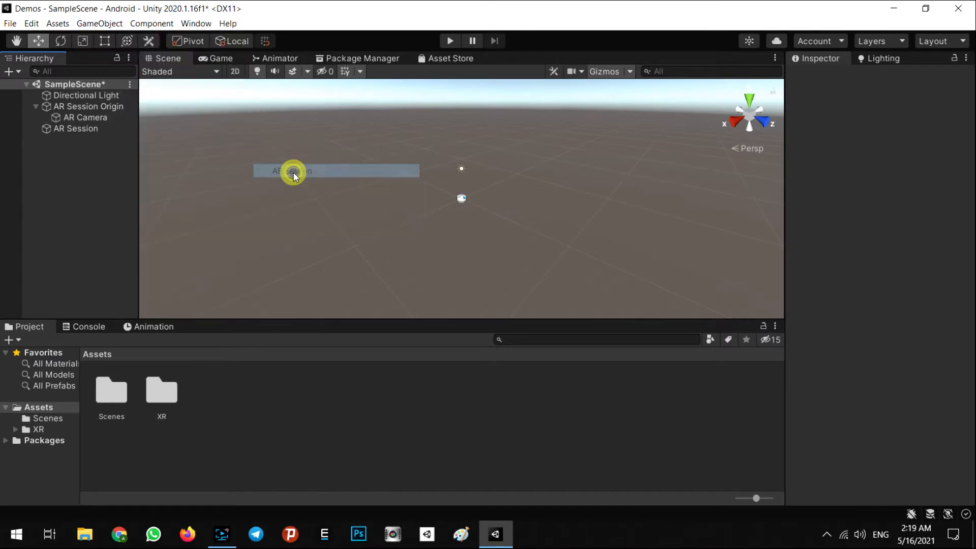
left_click(90, 128)
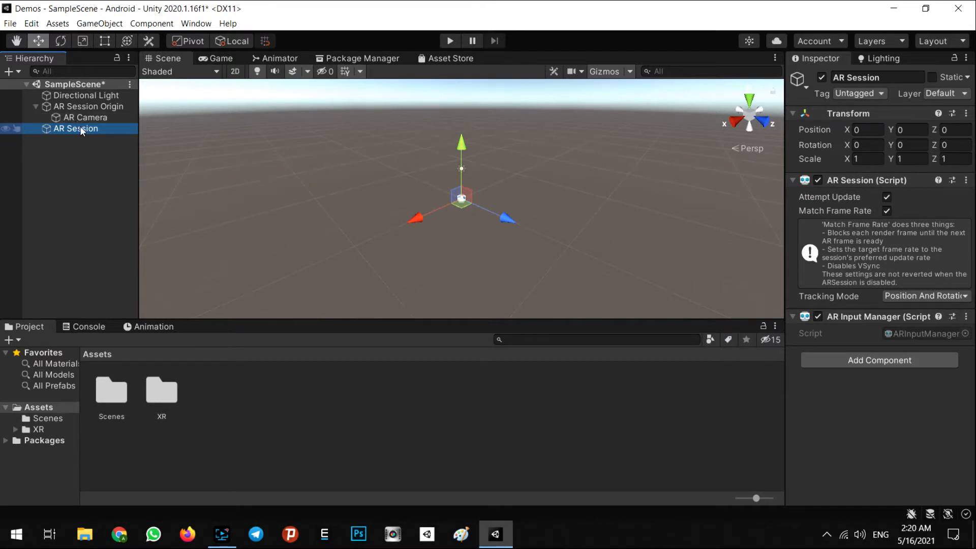
left_click(90, 171)
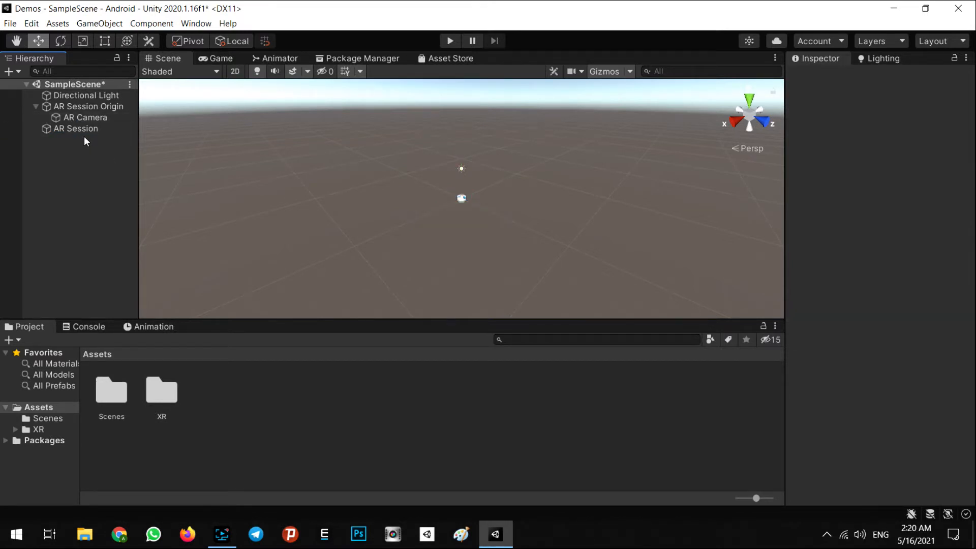
Step: Create a 3D cube in the scene
left_click(77, 107)
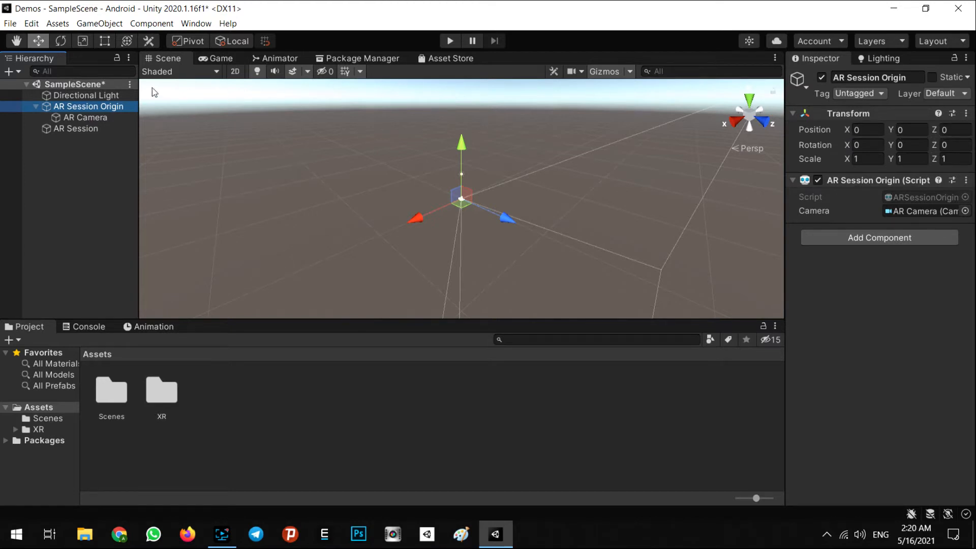
left_click(95, 24)
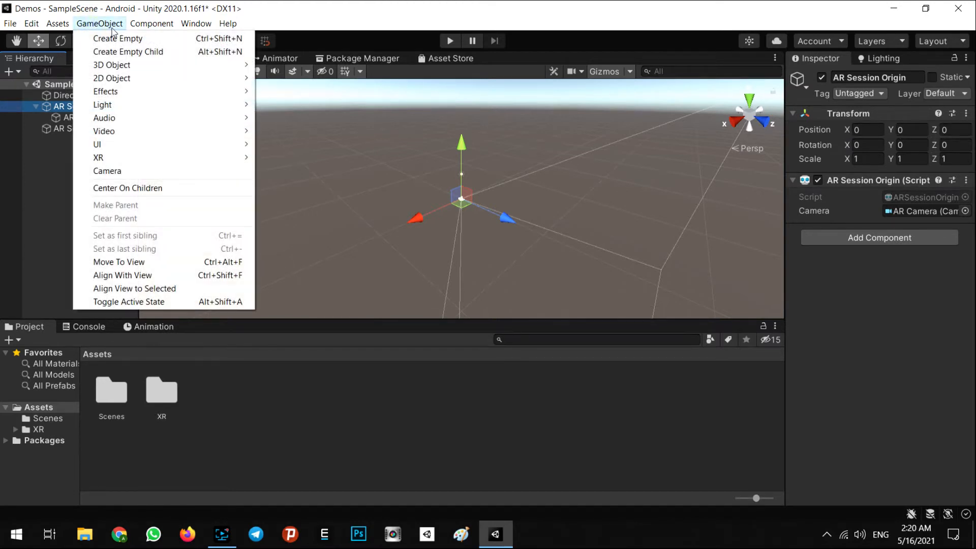
mouse_move(103, 67)
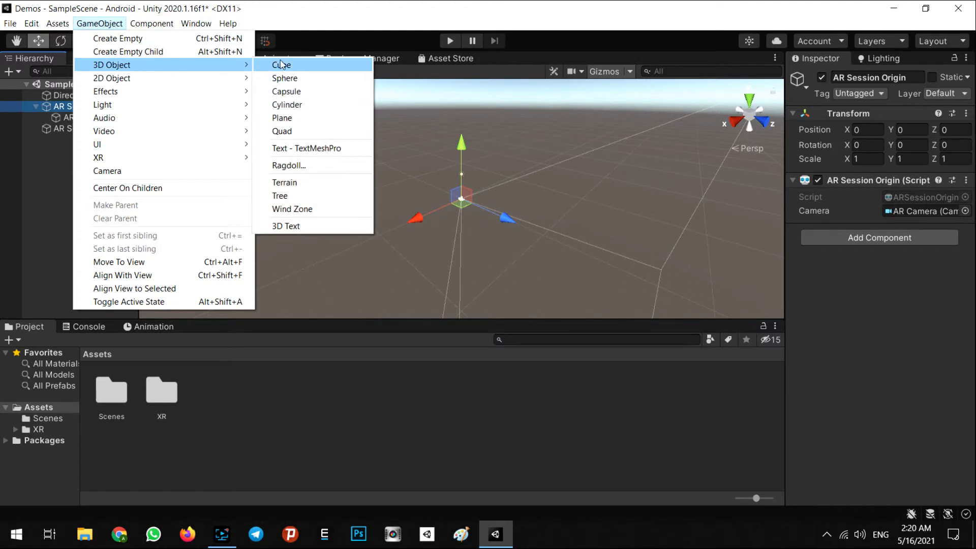
left_click(282, 65)
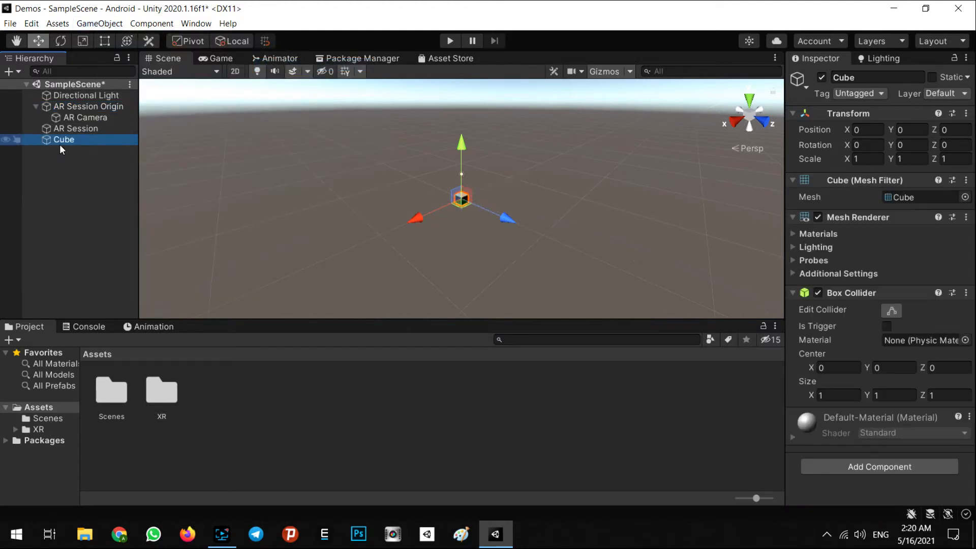
Step: Parent the cube to the AR Camera, move it forward to about Z 2.76, and preview it in the game view
left_click_drag(61, 142, 84, 118)
left_click_drag(390, 183, 809, 248, "alt")
key("f")
right_click_drag(491, 219, 665, 210)
scroll(664, 211, "down", 2)
left_click(211, 60)
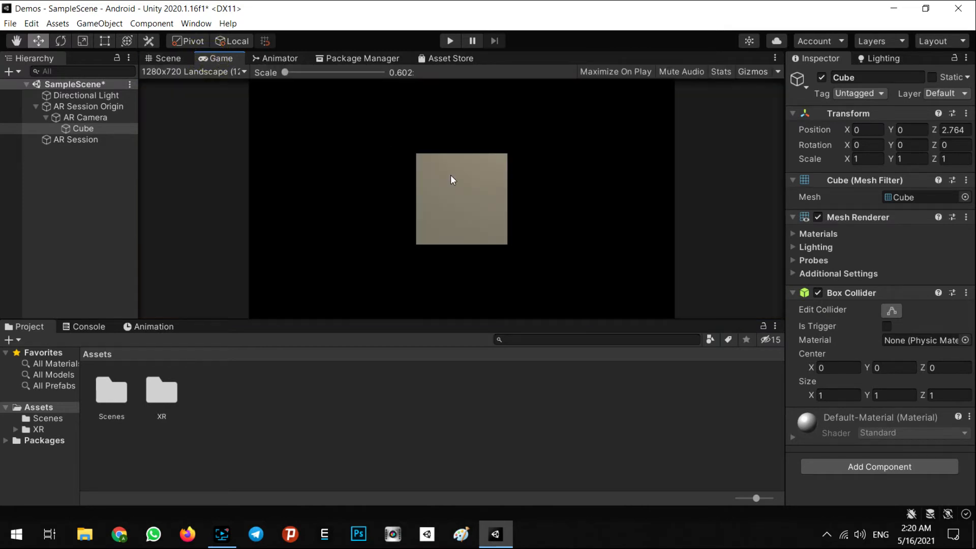
left_click(186, 59)
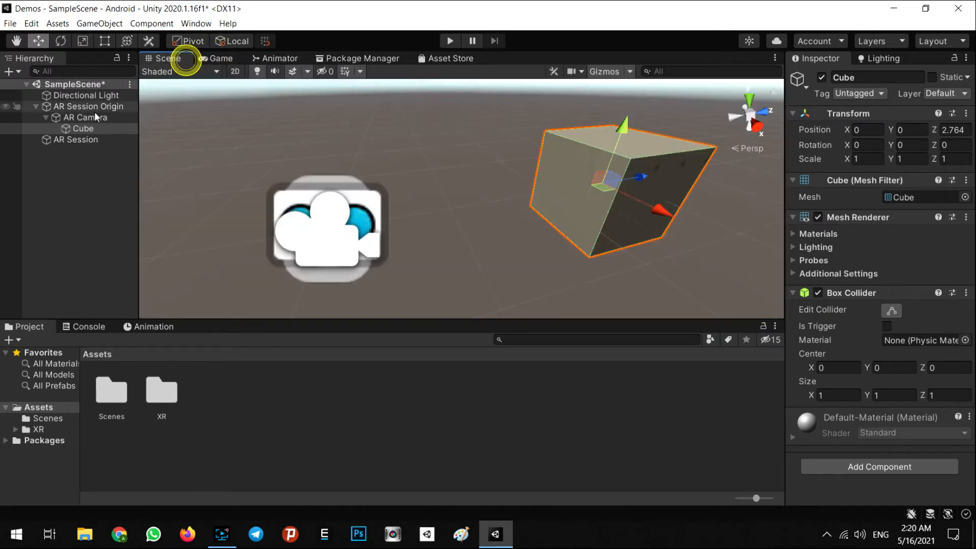
Step: Move the cube out of the AR Camera to the scene's root level and save the scene
left_click_drag(84, 128, 104, 182)
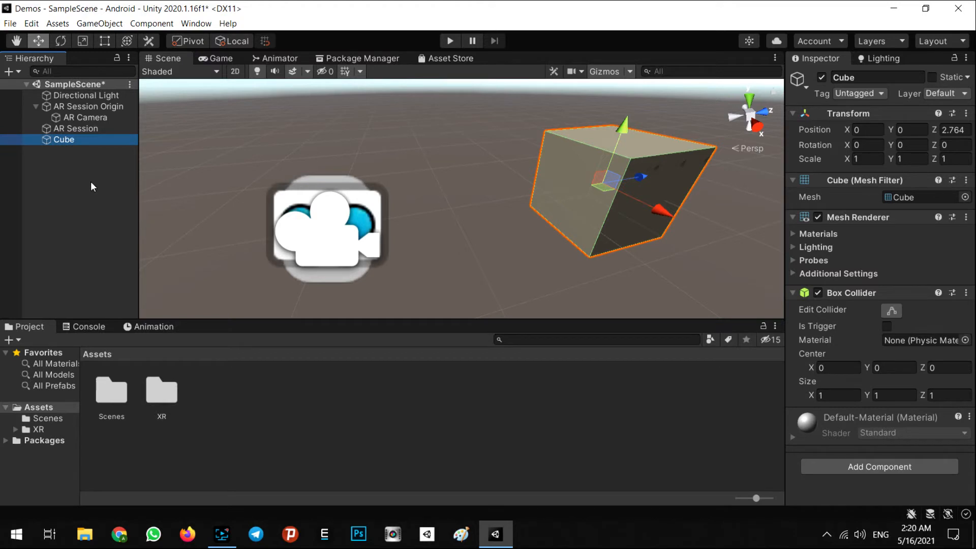
key("ctrl+s")
Step: Build the Android project as an APK named ARLocation on the Desktop
left_click(11, 24)
left_click(43, 142)
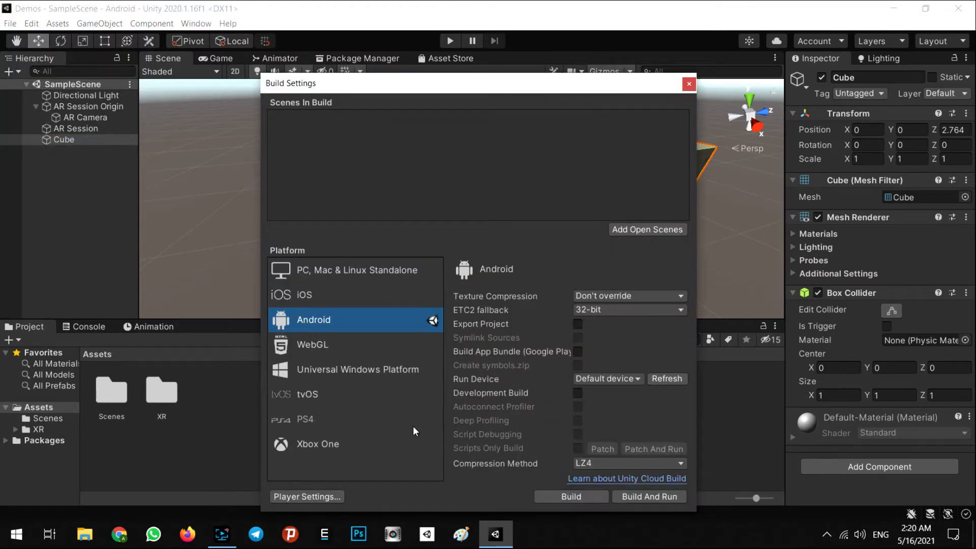
left_click(558, 497)
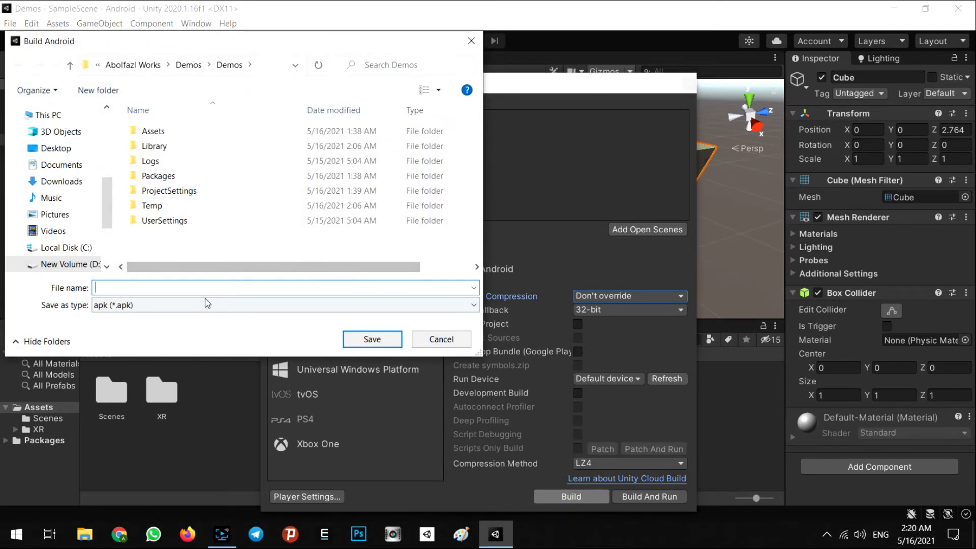
type("A")
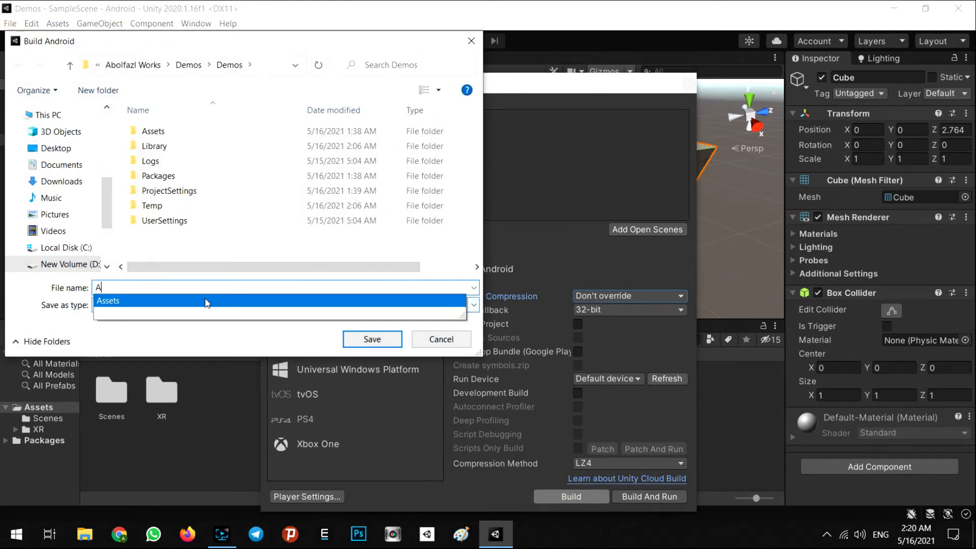
type("RLocation")
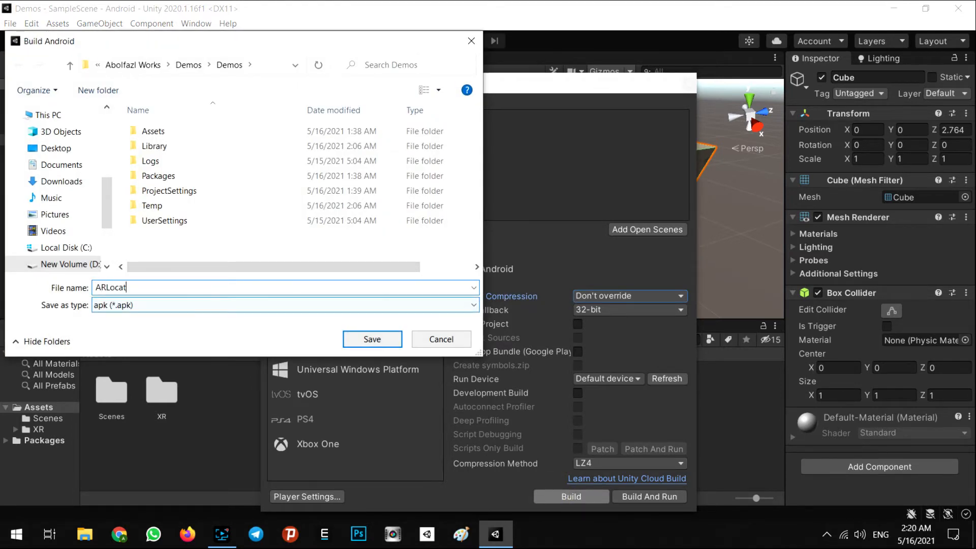
left_click(49, 148)
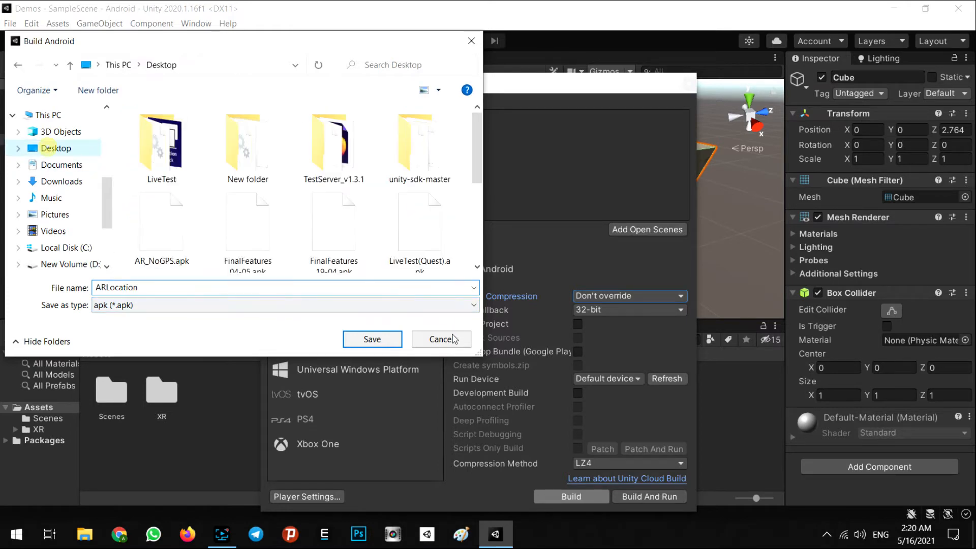
left_click(373, 340)
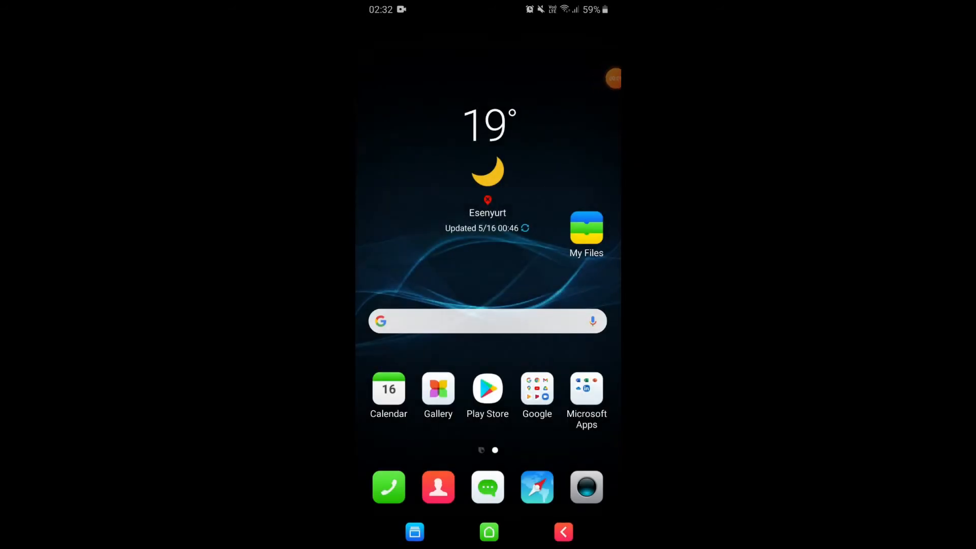
Step: On the Android phone, examine the permissions of the ARLcation app in Settings
left_click_drag(488, 5, 488, 203)
left_click(600, 35)
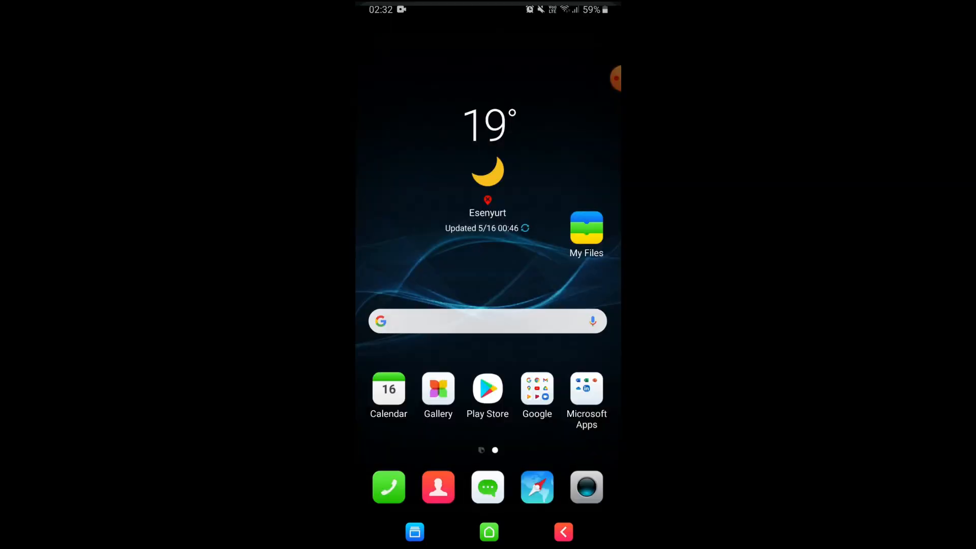
scroll(488, 285, "down", 5)
scroll(488, 285, "down", 3)
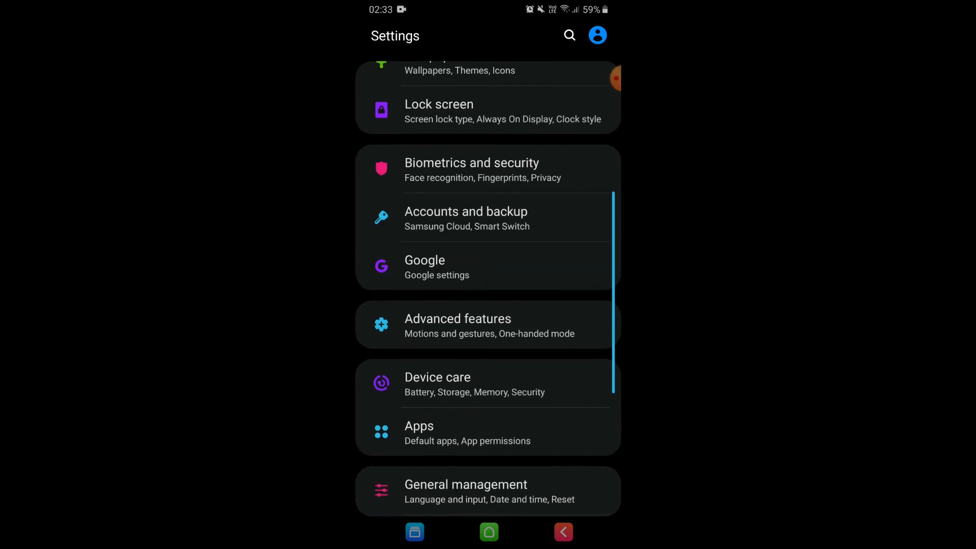
left_click(457, 431)
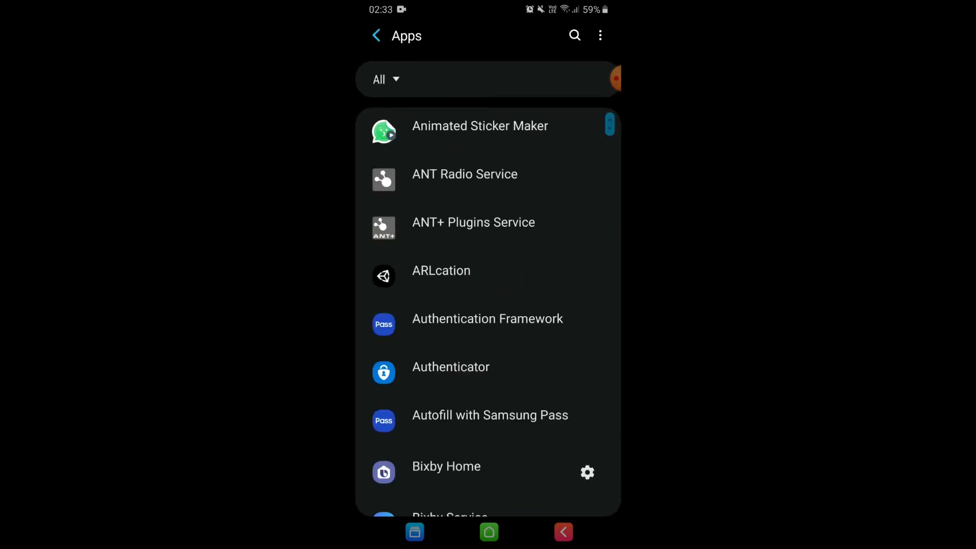
scroll(488, 305, "down", 2)
scroll(488, 305, "up", 2)
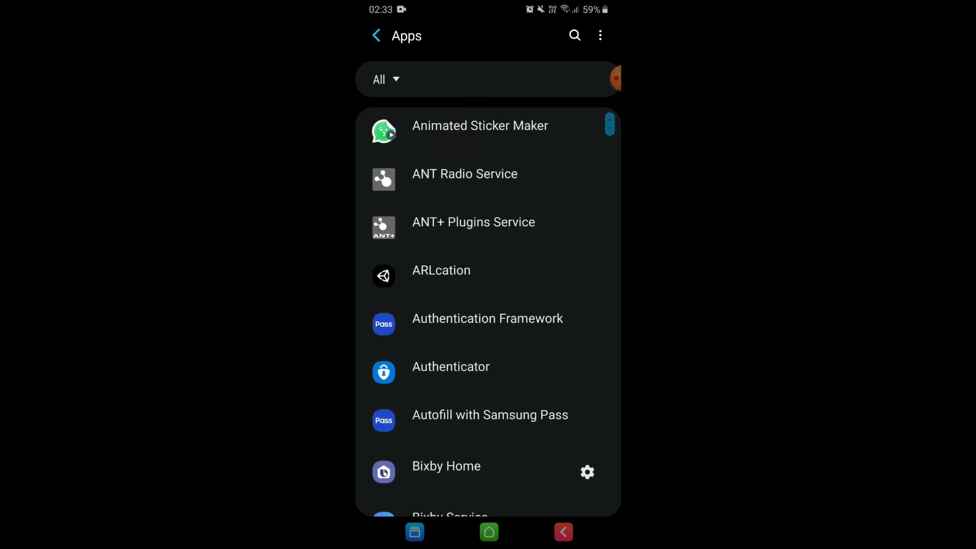
left_click(442, 274)
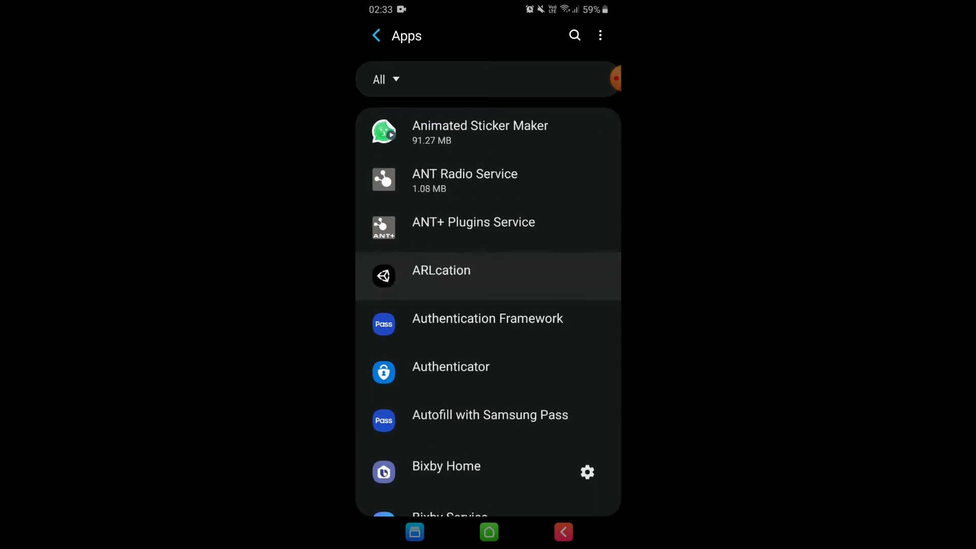
scroll(488, 293, "down", 3)
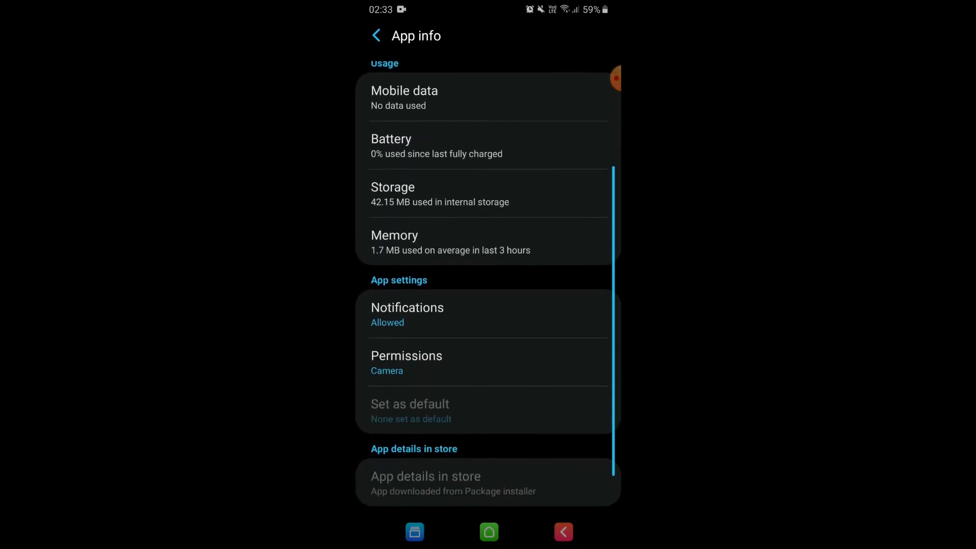
left_click(407, 360)
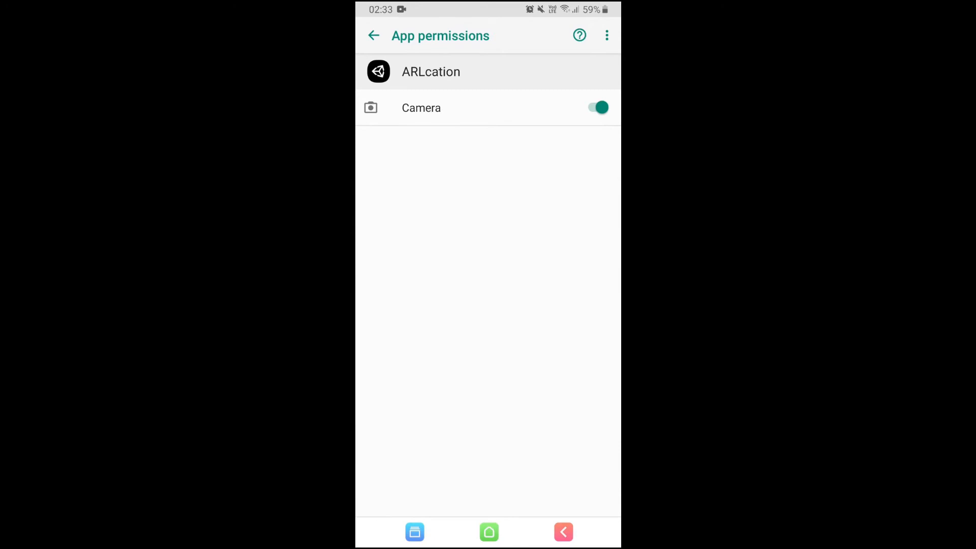
left_click(563, 532)
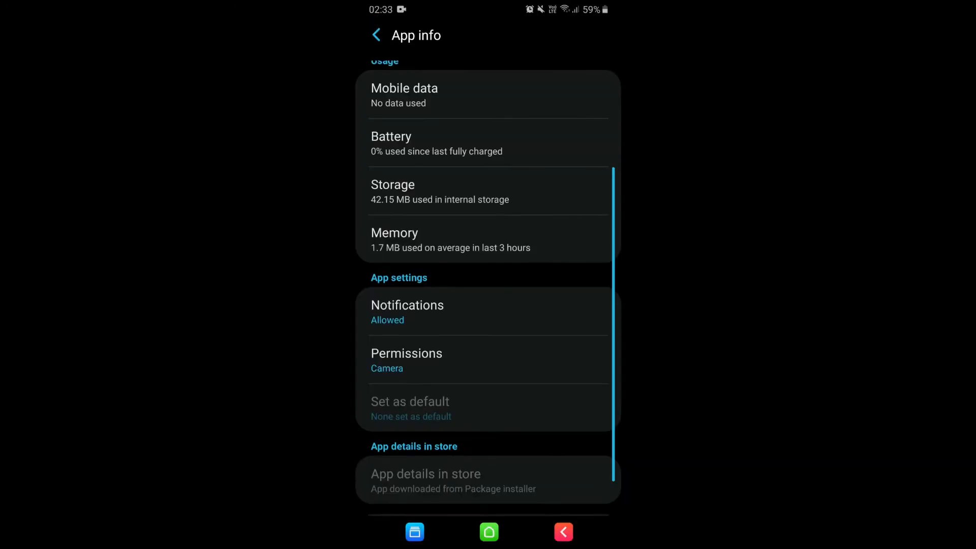
Step: Close all recent apps on the phone and launch the installed AR app from the app list
left_click(415, 532)
left_click(488, 424)
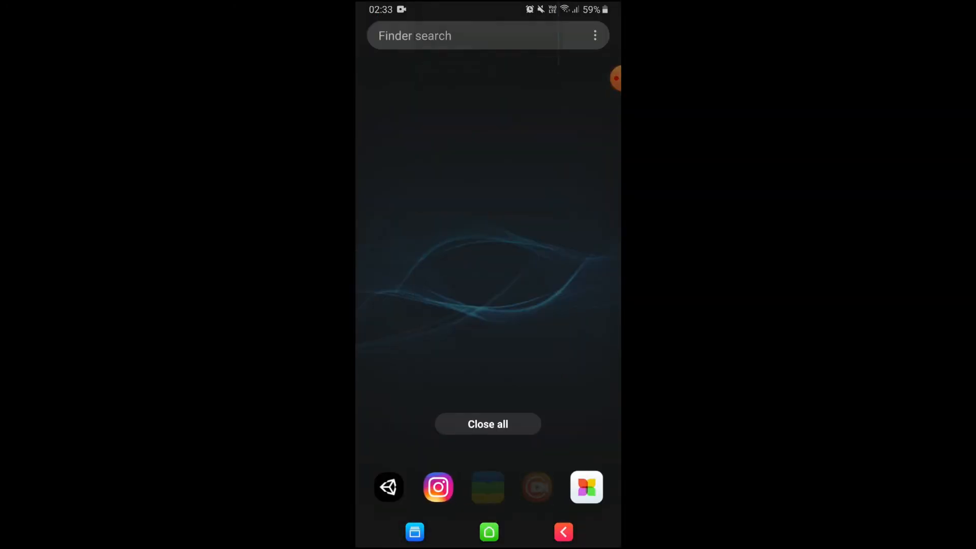
left_click_drag(488, 406, 488, 228)
left_click_drag(560, 325, 407, 325)
left_click_drag(559, 325, 407, 325)
left_click(537, 158)
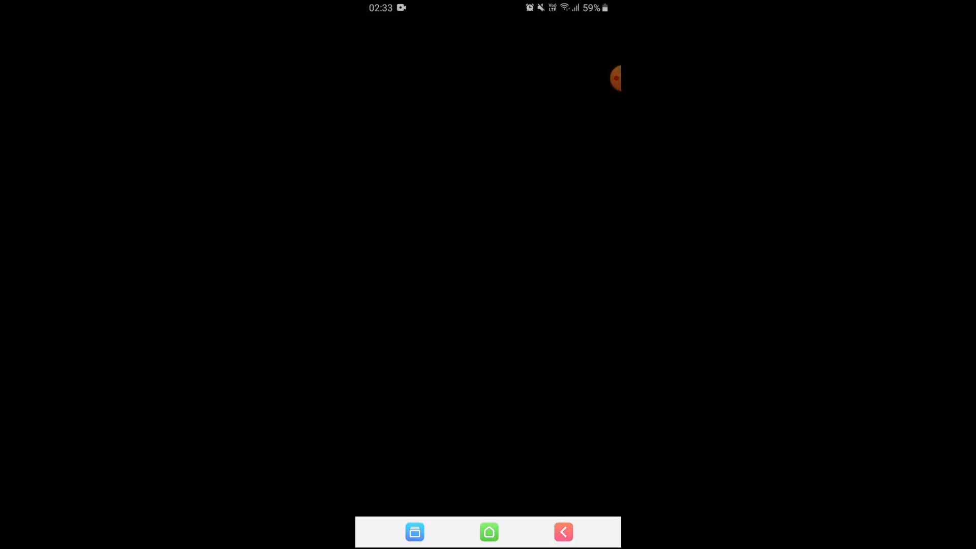